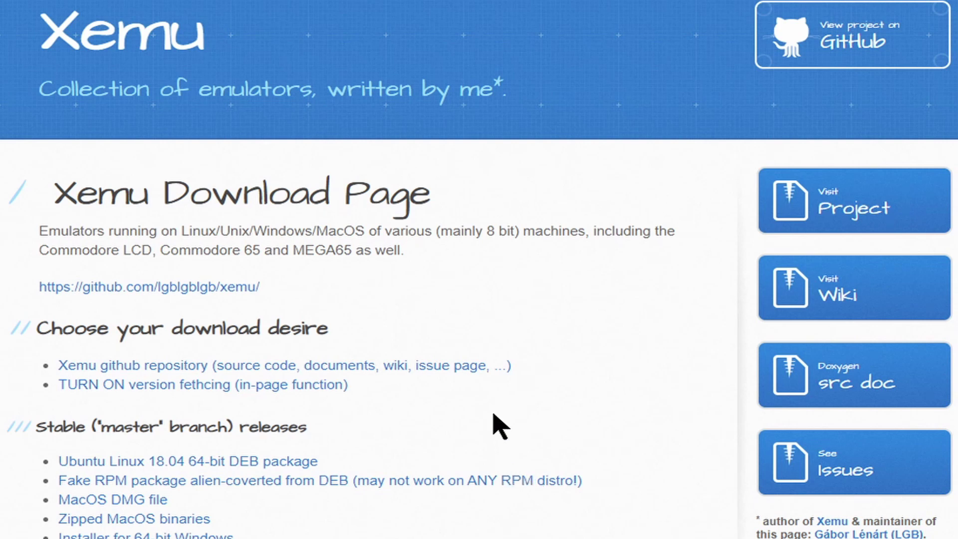
scroll(469, 439, down, 3)
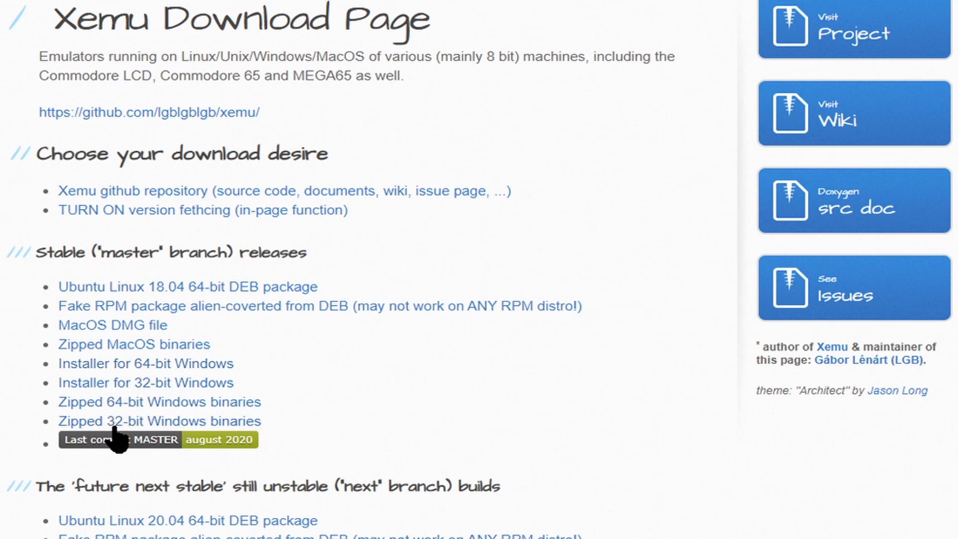
scroll(339, 427, up, 4)
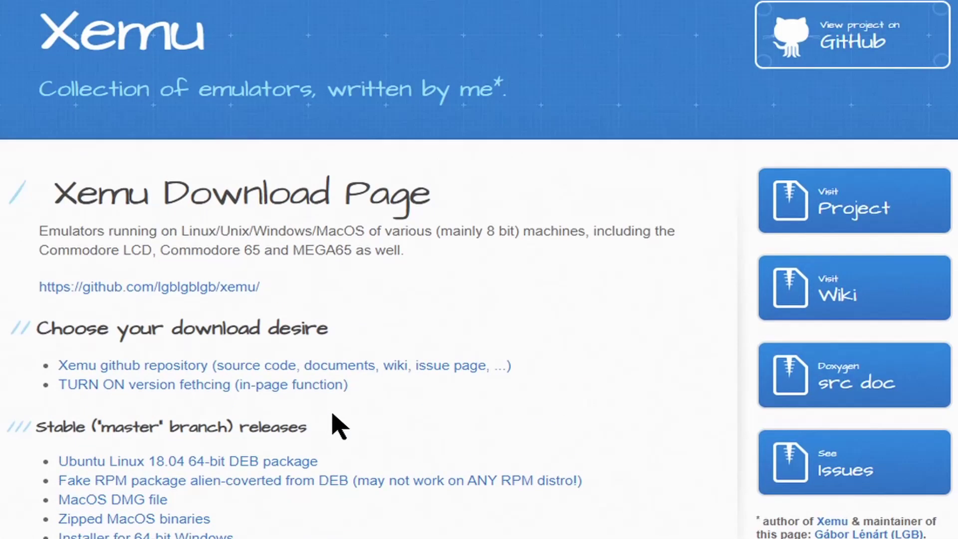
- Scroll the Xemu Download Page to the 'next' branch builds' 64-bit Windows installer
scroll(339, 427, down, 5)
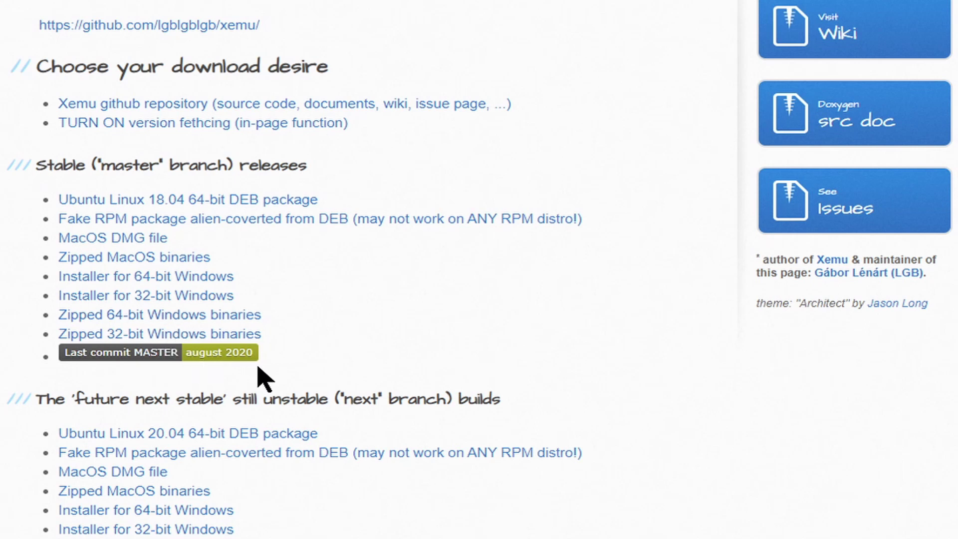
scroll(322, 280, down, 5)
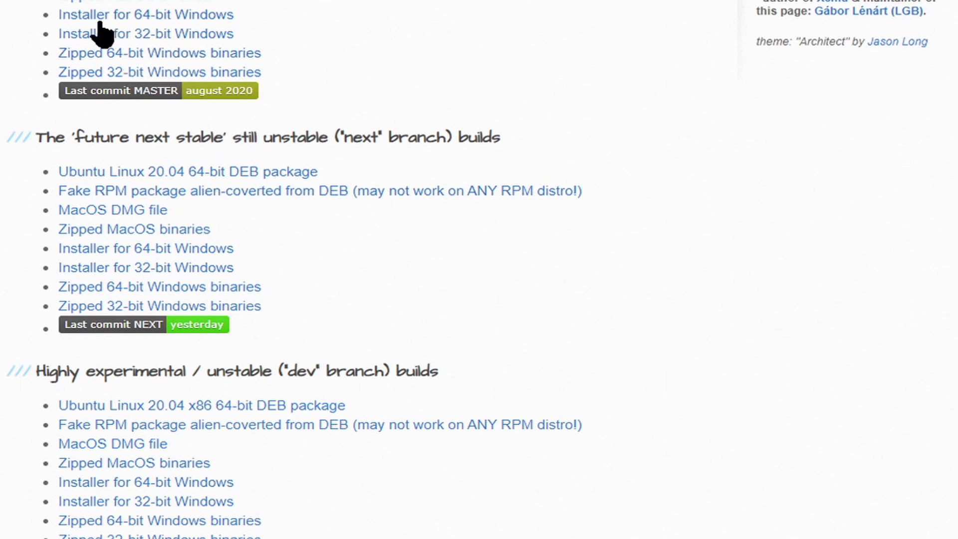
scroll(223, 217, down, 3)
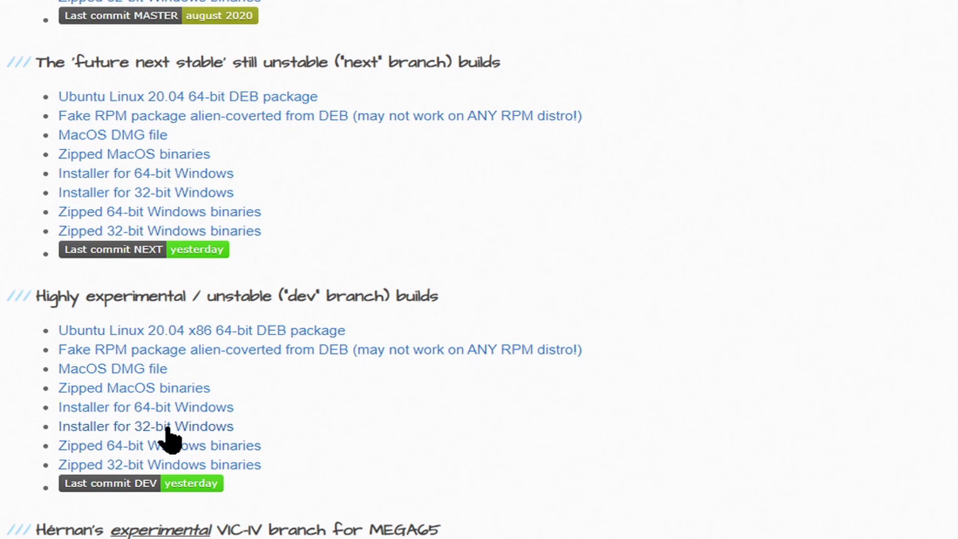
scroll(143, 514, down, 1)
scroll(75, 454, down, 3)
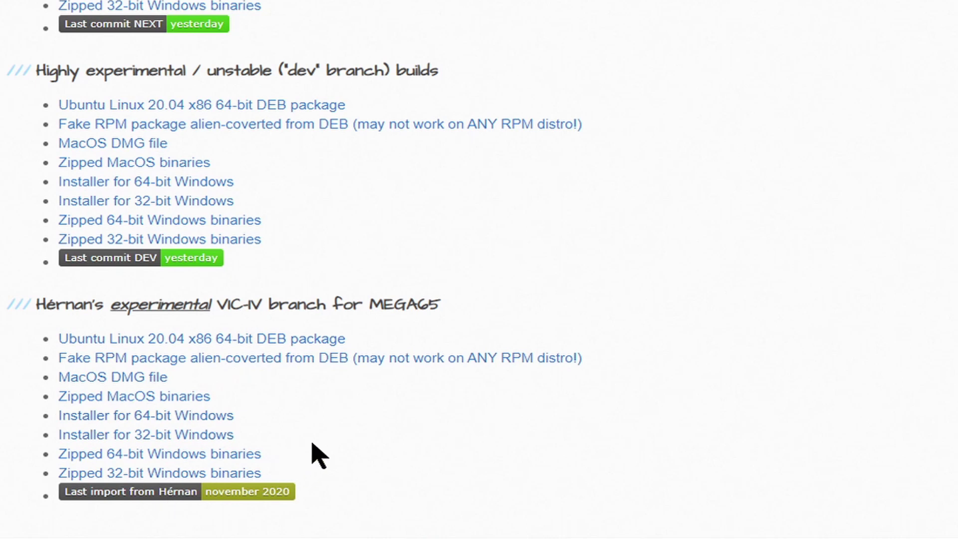
scroll(295, 446, up, 8)
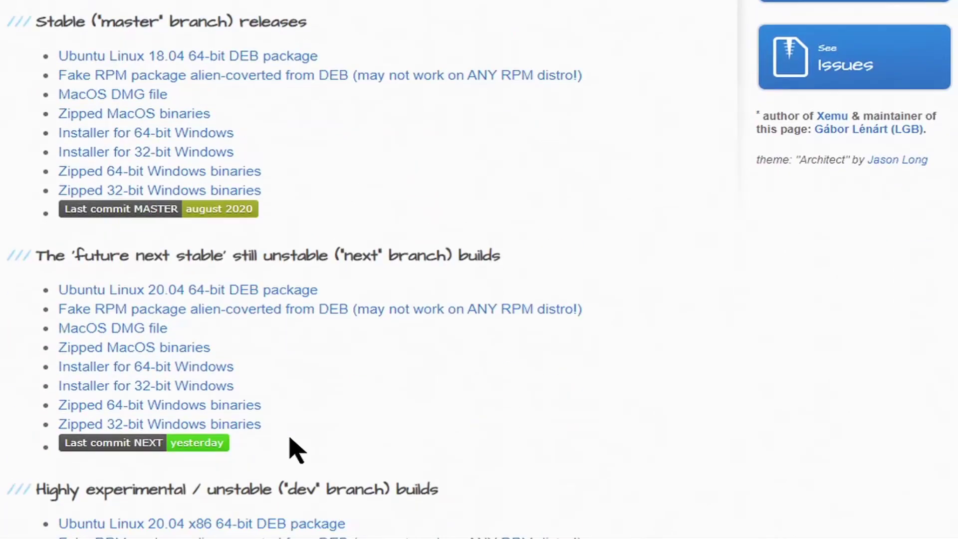
scroll(295, 446, down, 1)
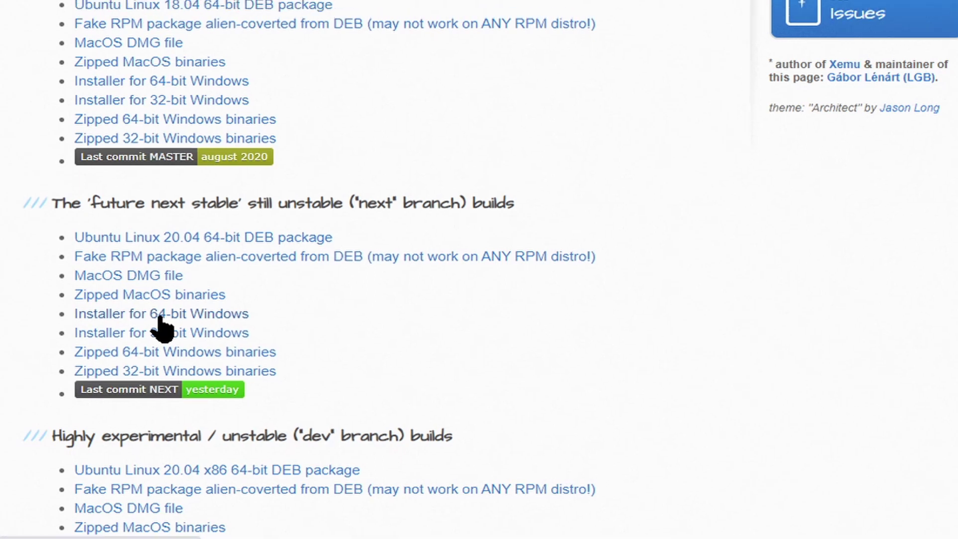
- Download the next-branch install-xemu-win64.exe and save it to disk
click(347, 526)
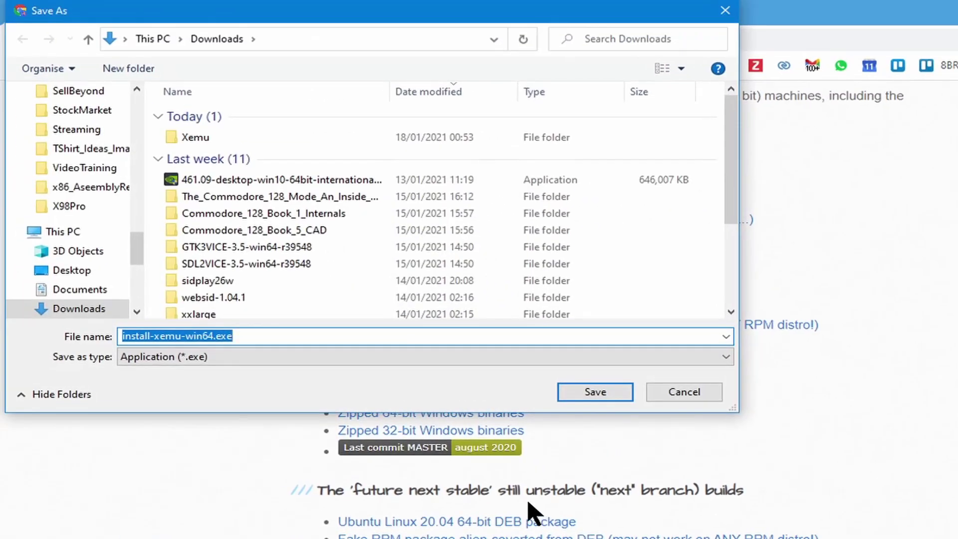
click(591, 397)
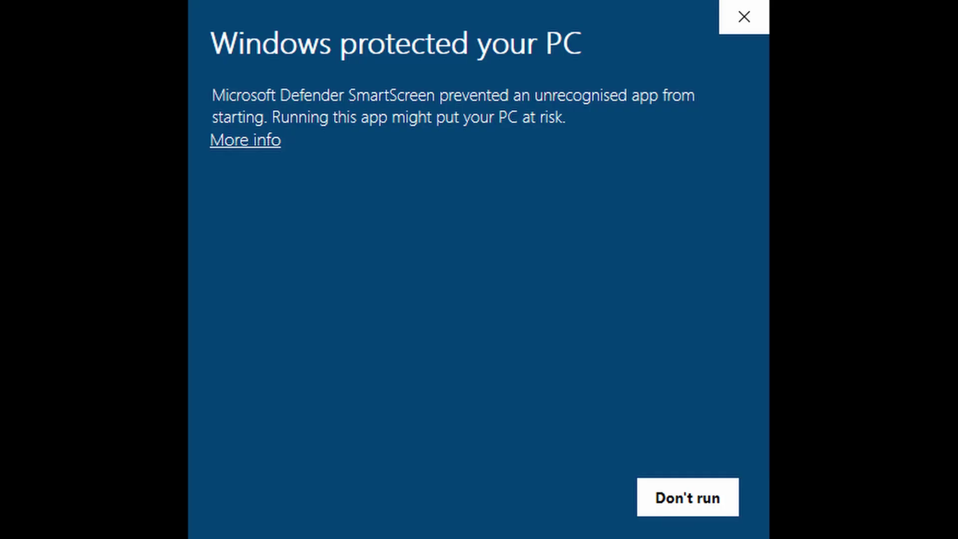
- Let the unrecognised install-xemu-win64.exe run despite the SmartScreen warning
click(245, 141)
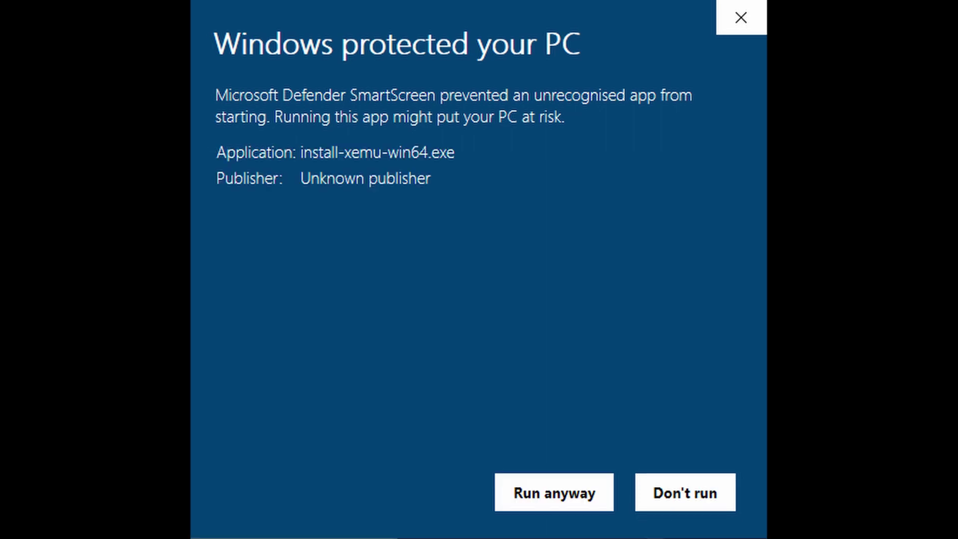
click(554, 492)
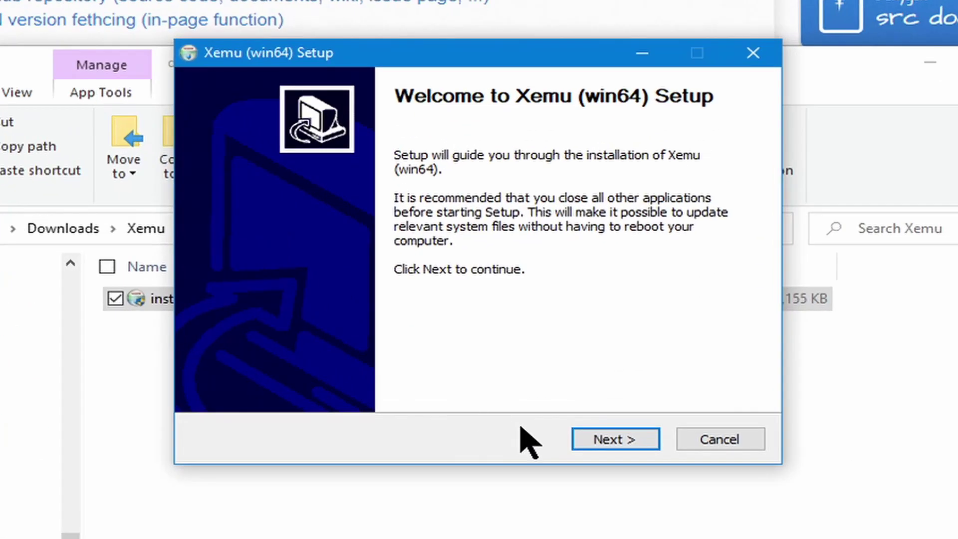
- Accept the GPL licence, install Xemu to d:\Program Files\xemu, and close the installer
click(606, 443)
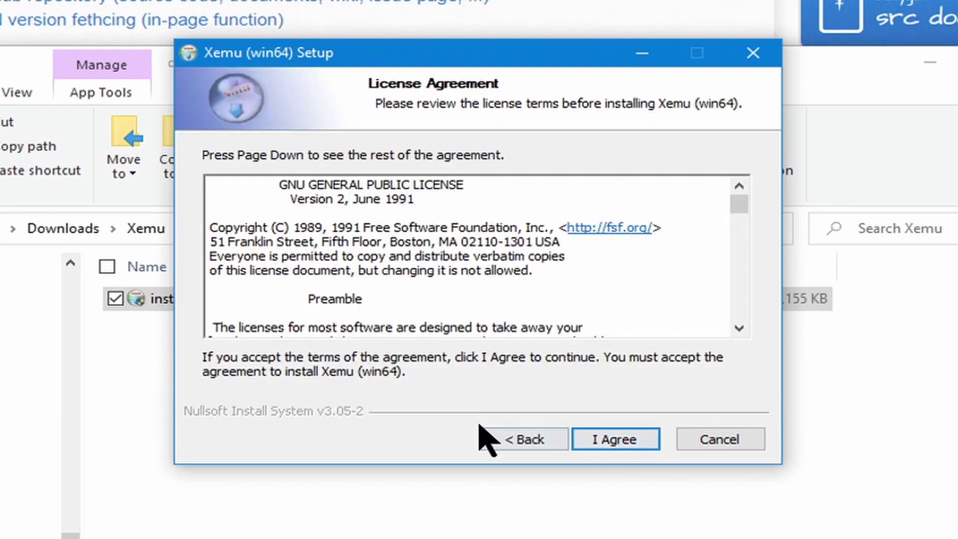
click(609, 440)
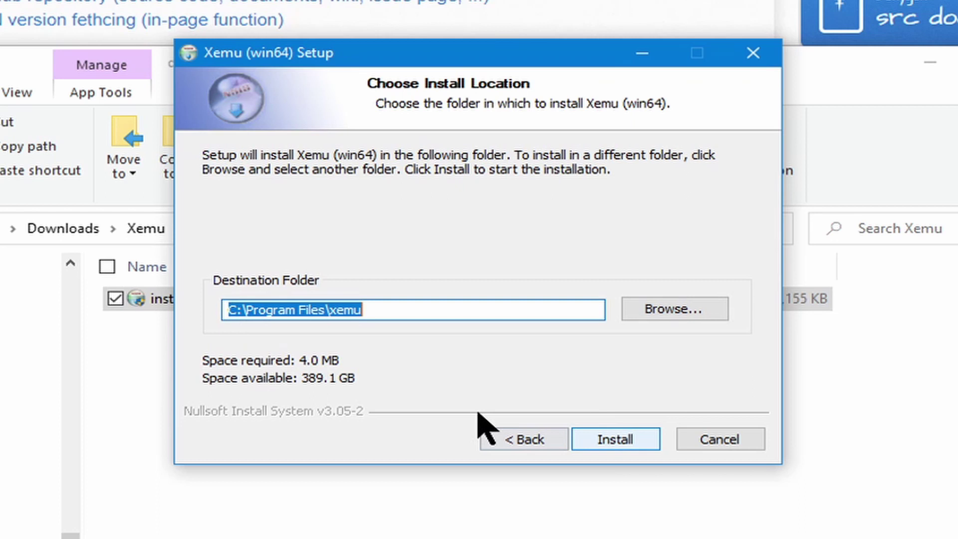
click(235, 314)
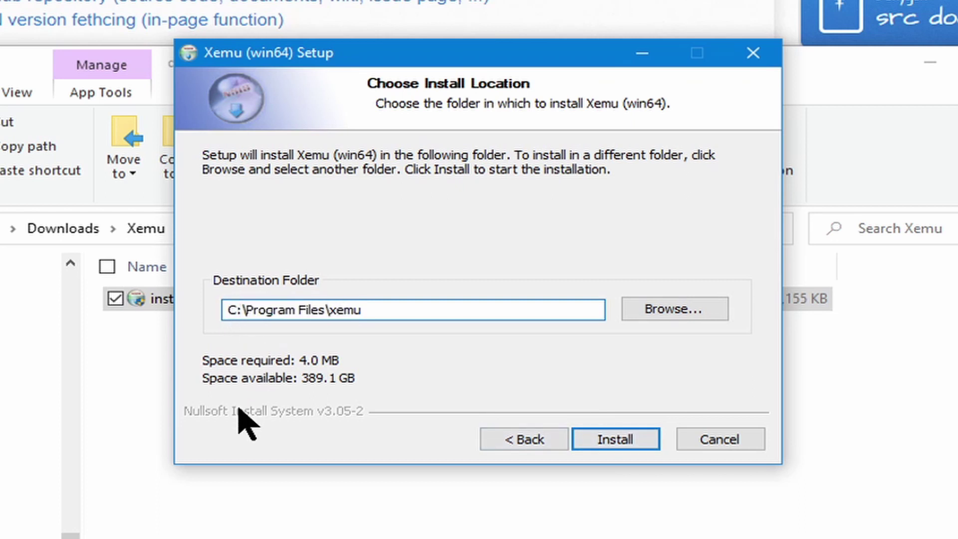
key(BackSpace)
text(d)
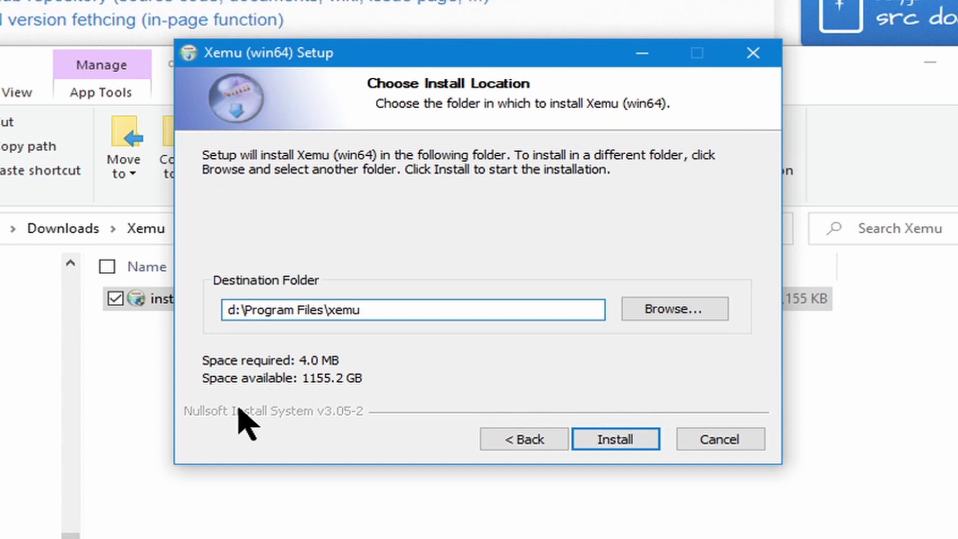
key(Return)
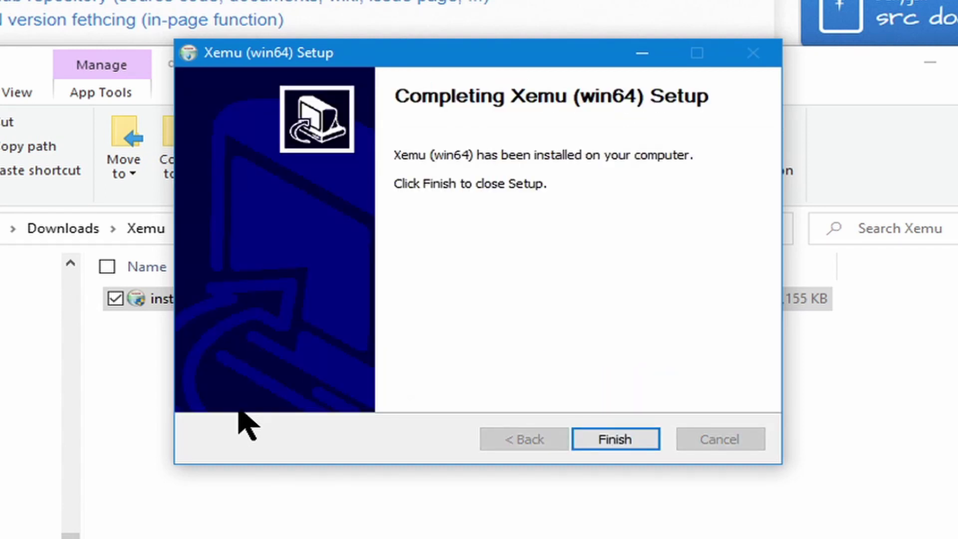
click(624, 449)
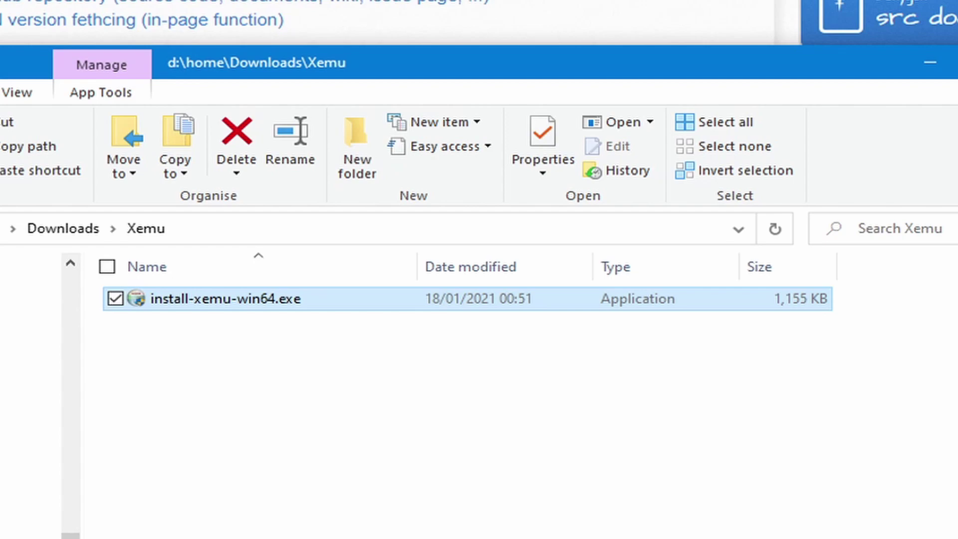
- Bring up the Start menu to check the newly installed Xemu entries
key(super)
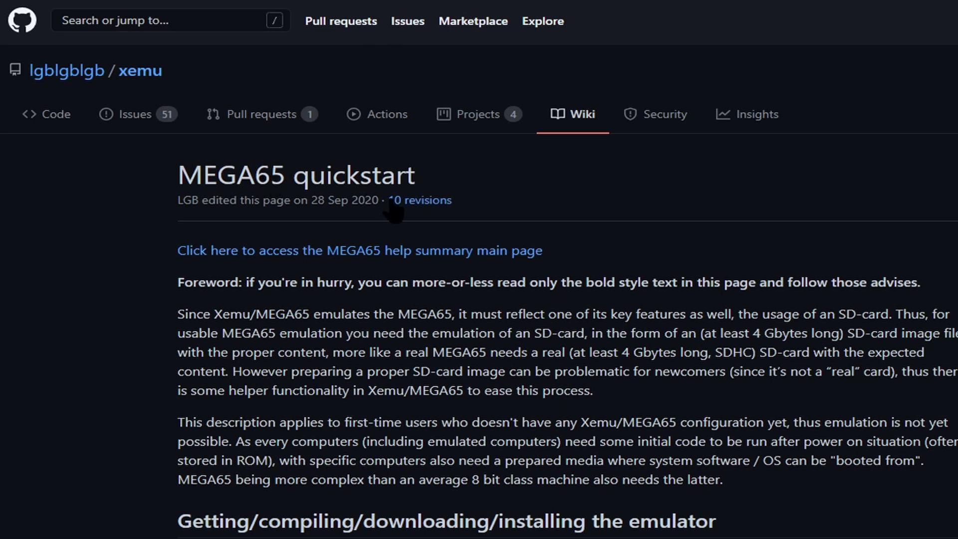
- Highlight the 'Prepare the ROM' sentence saying Xemu/MEGA65 needs the Commodore 65 ROM file
scroll(300, 235, down, 2)
scroll(305, 237, up, 2)
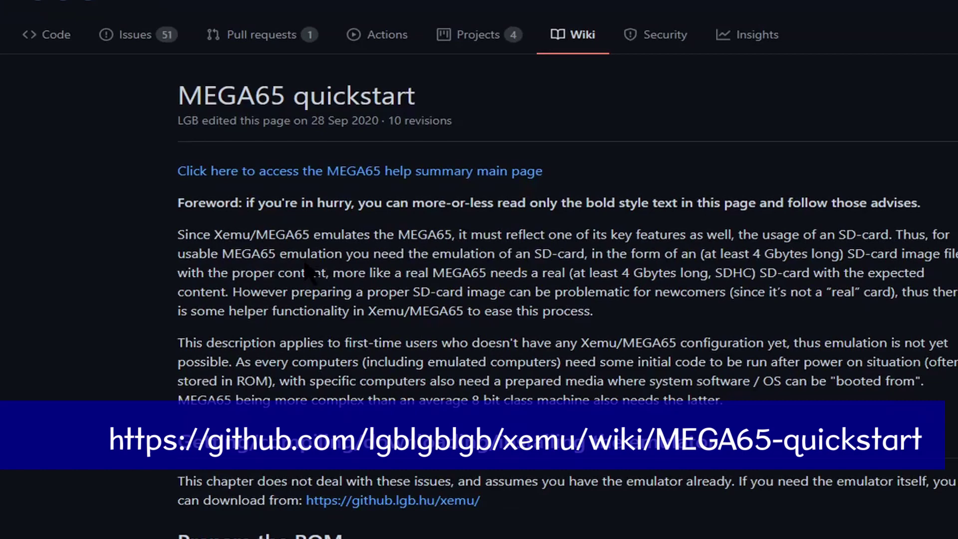
scroll(307, 272, down, 6)
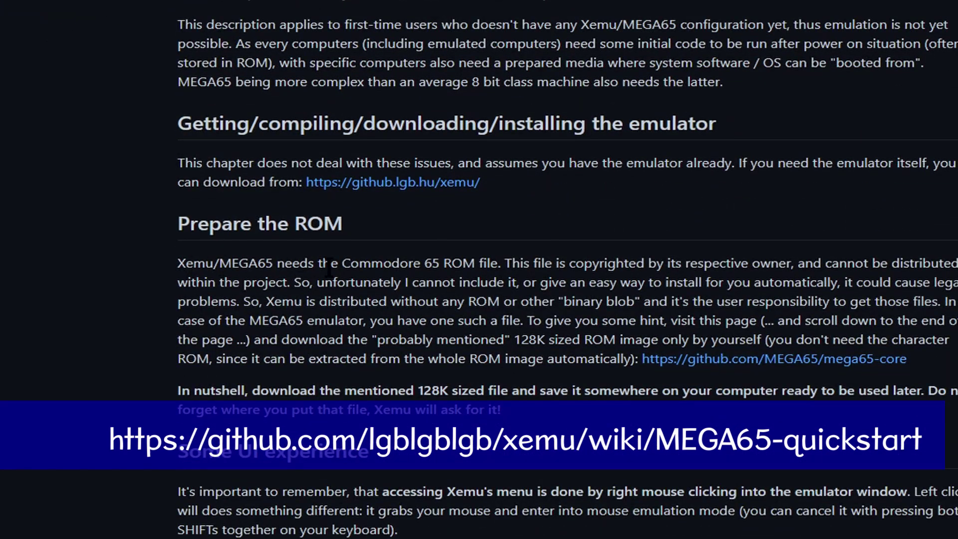
drag(178, 263, 464, 264)
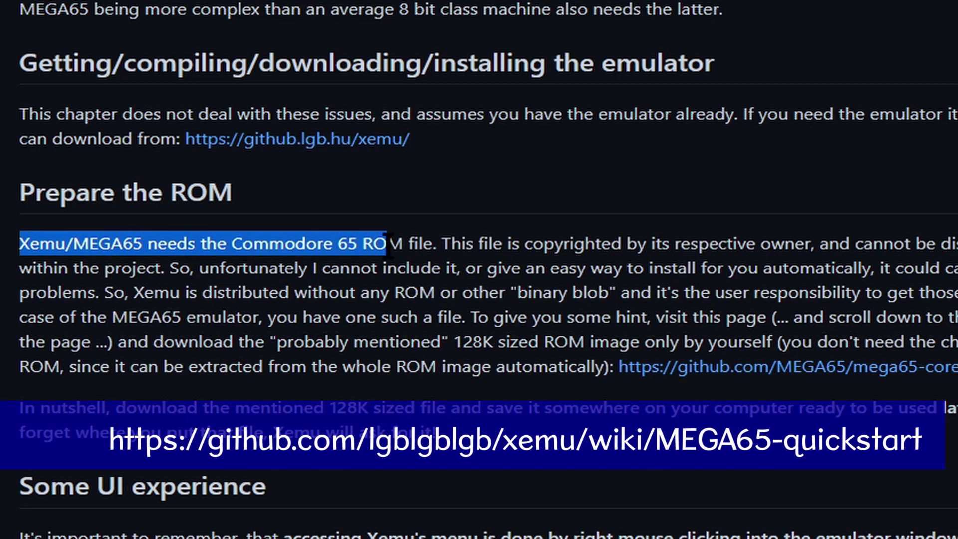
drag(388, 244, 812, 255)
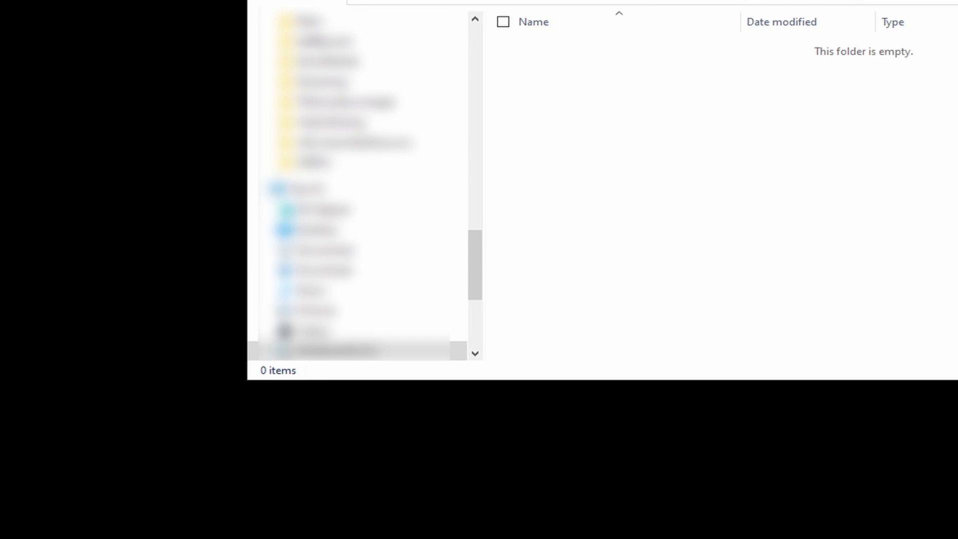
- Launch Xemu MEGA65 from the Start menu's C64 group and dismiss the NVRAM warning
key(super)
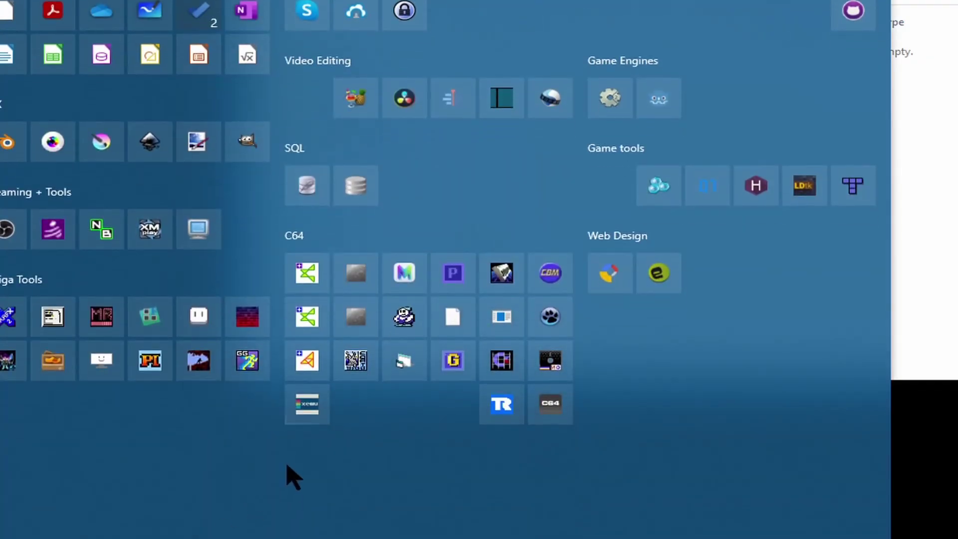
click(307, 405)
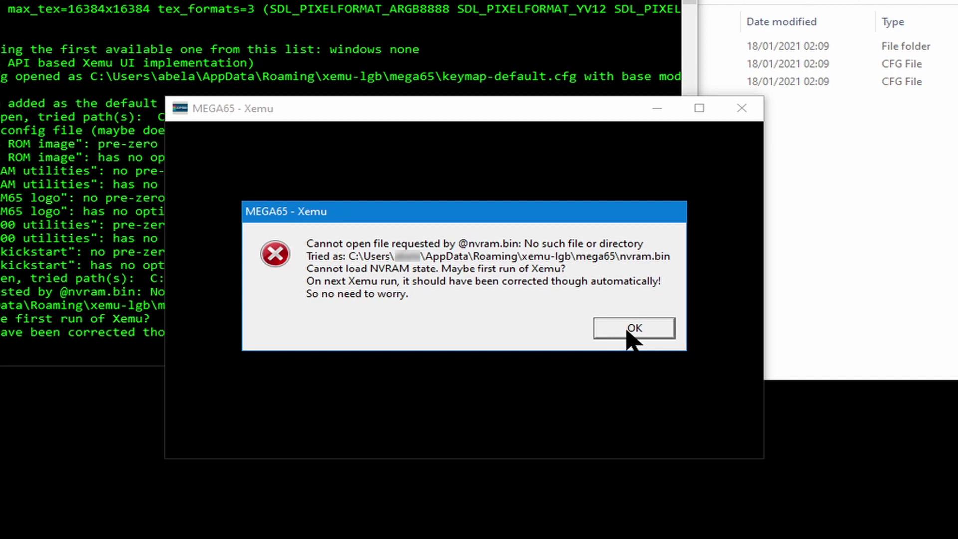
click(630, 329)
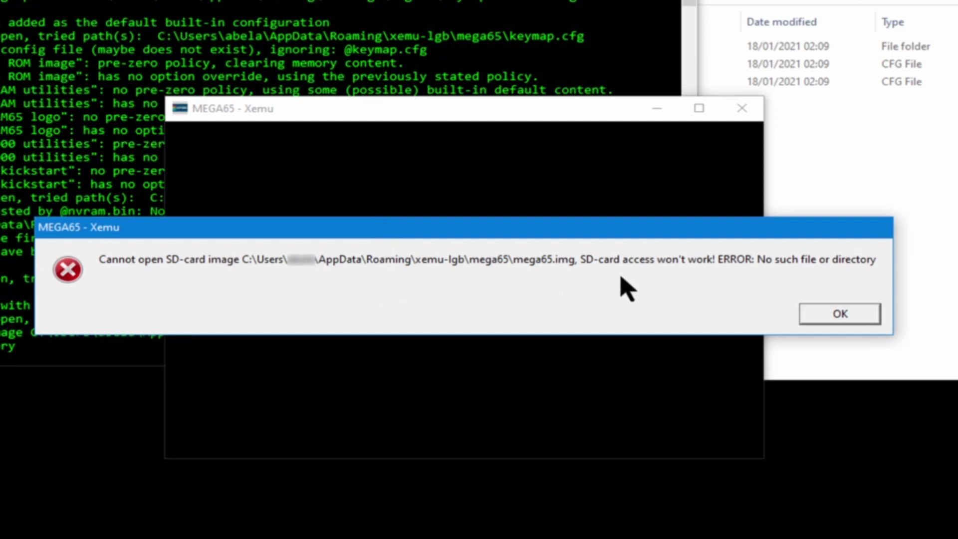
- Dismiss the missing mega65.img error and let Xemu create the default 4 GB SD-card image
click(825, 312)
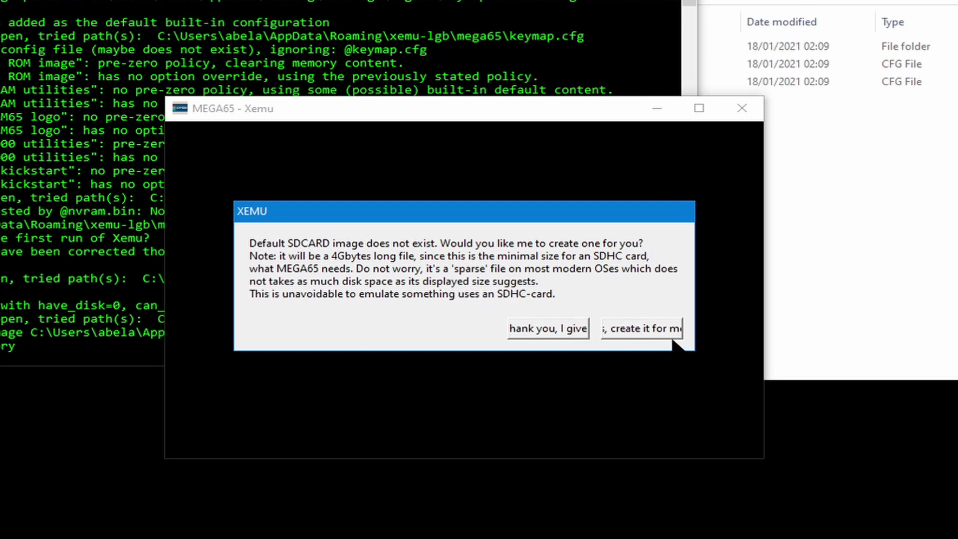
click(627, 330)
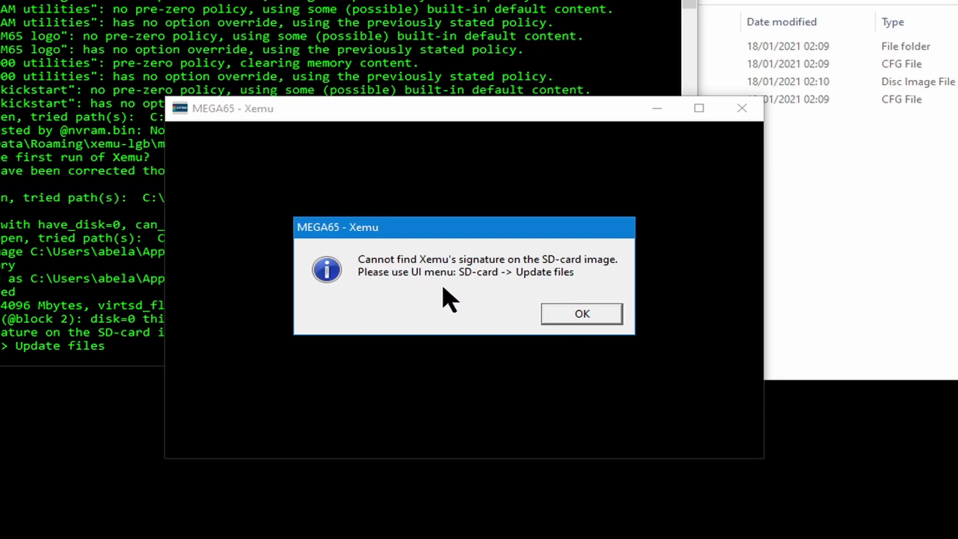
- Confirm DELETE EVERYTHING, allow sector 0 writes, and format a 2048 MiB VFAT32 data partition
click(582, 320)
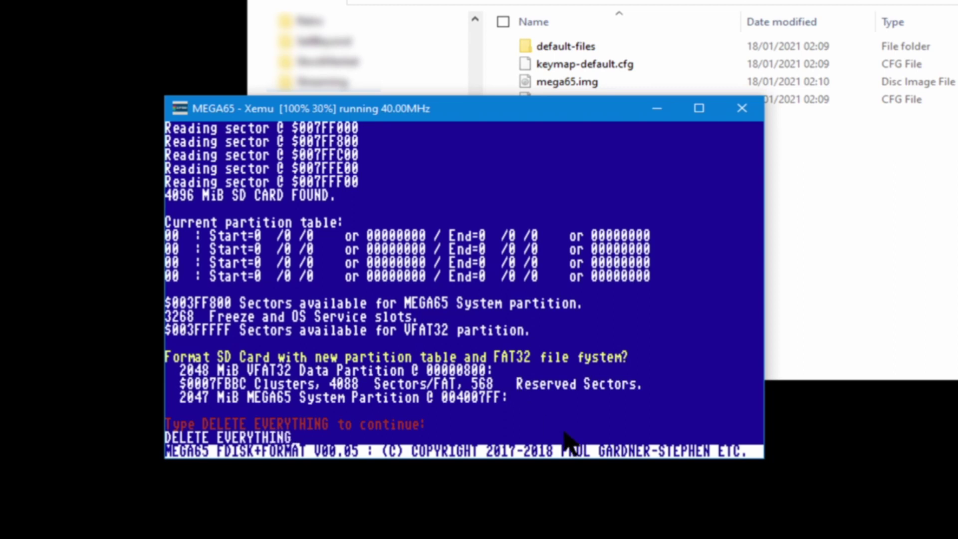
key(Return)
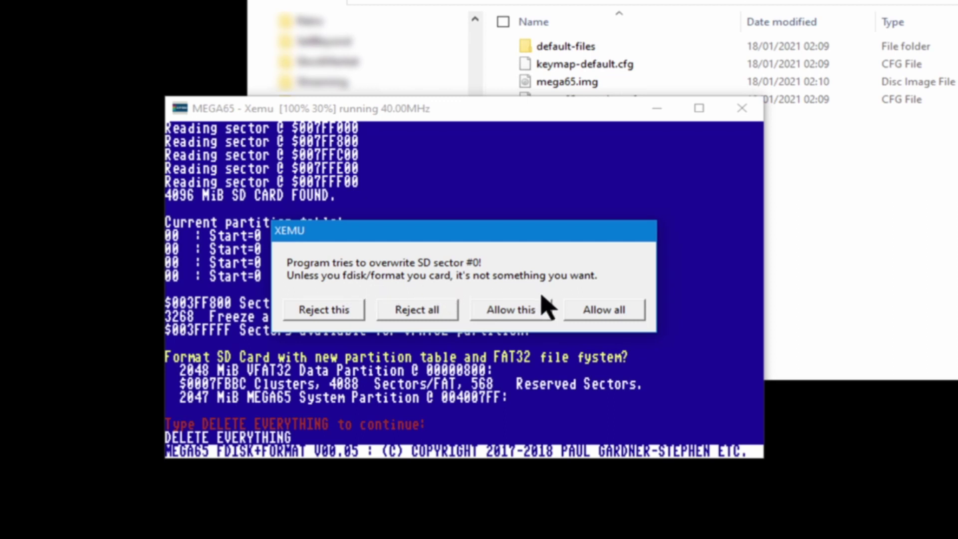
click(597, 314)
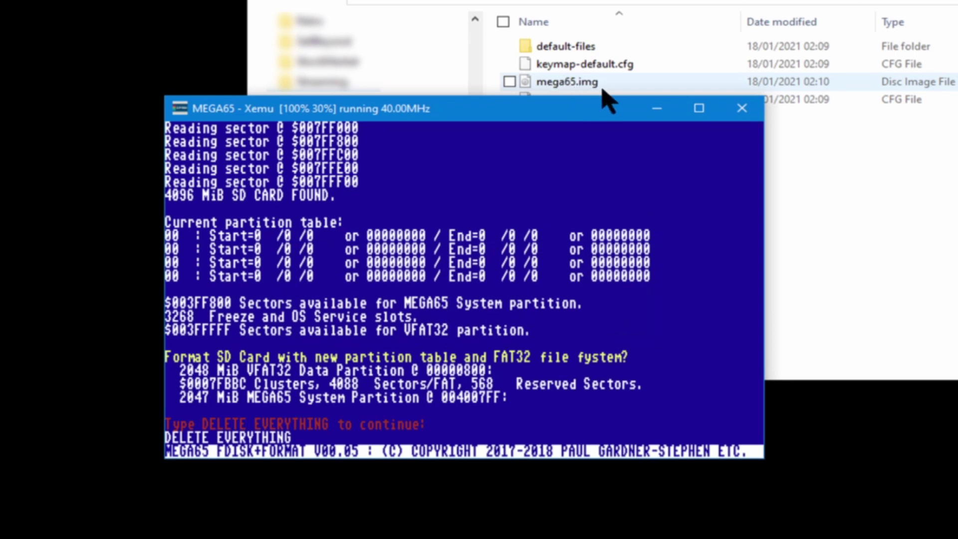
key(Return)
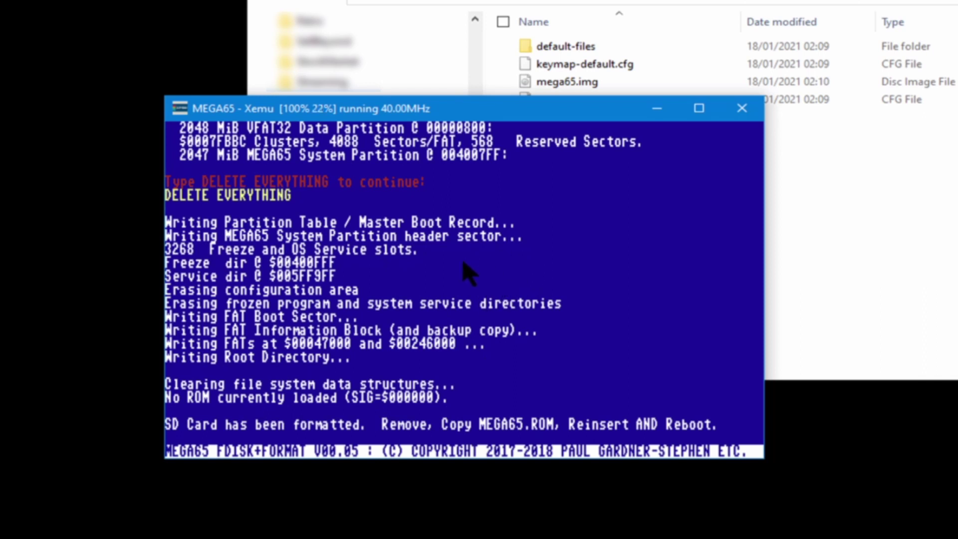
- Update the SD image's system files from the downloaded C65 ROM .bin and dismiss the confirmations
right_click(430, 269)
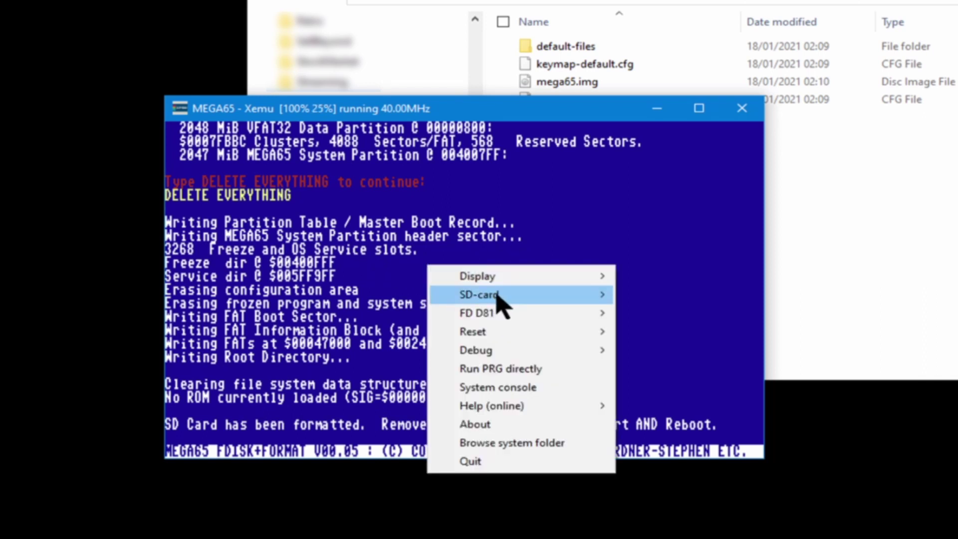
mouse_move(497, 296)
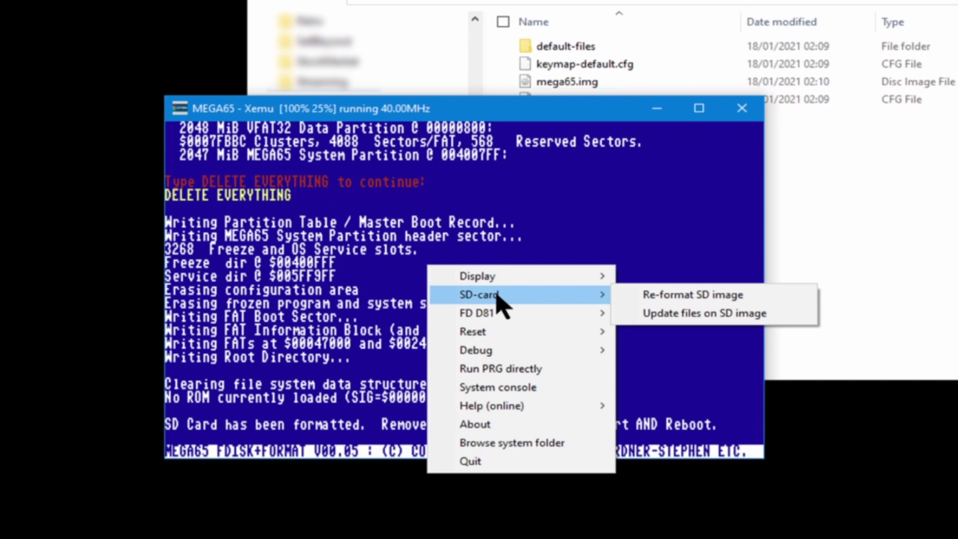
click(664, 319)
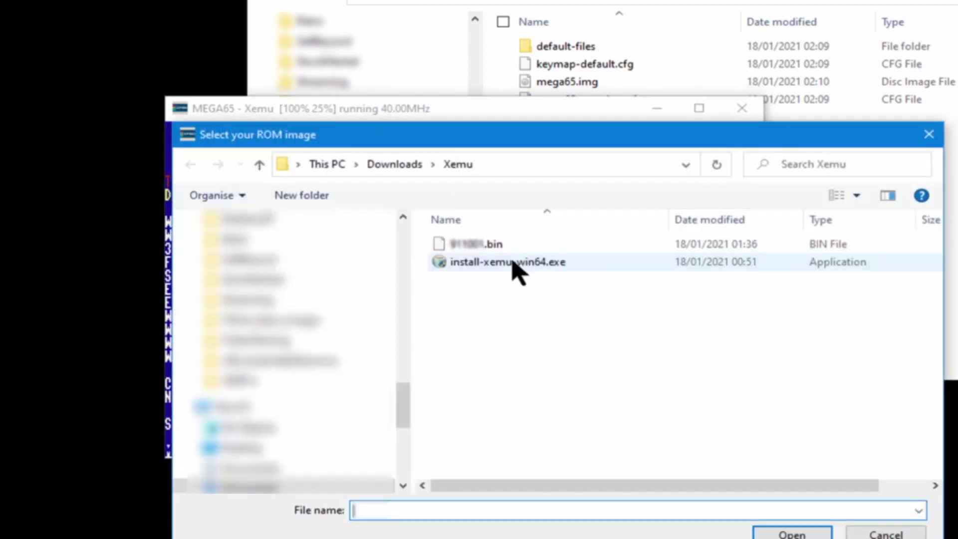
click(484, 247)
click(777, 534)
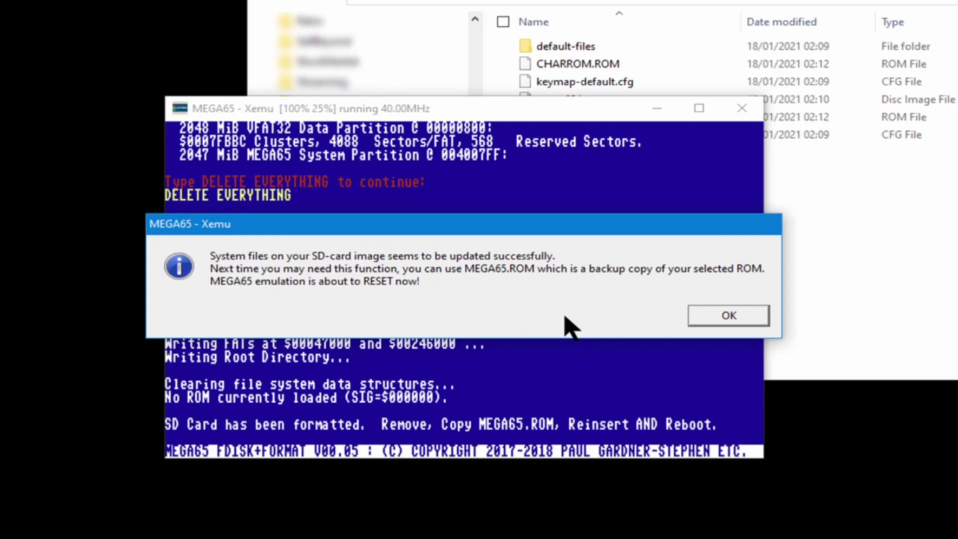
click(730, 320)
click(713, 314)
- Dismiss the success message so the emulator resets to the C65 READY screen, then exit Xemu
click(713, 314)
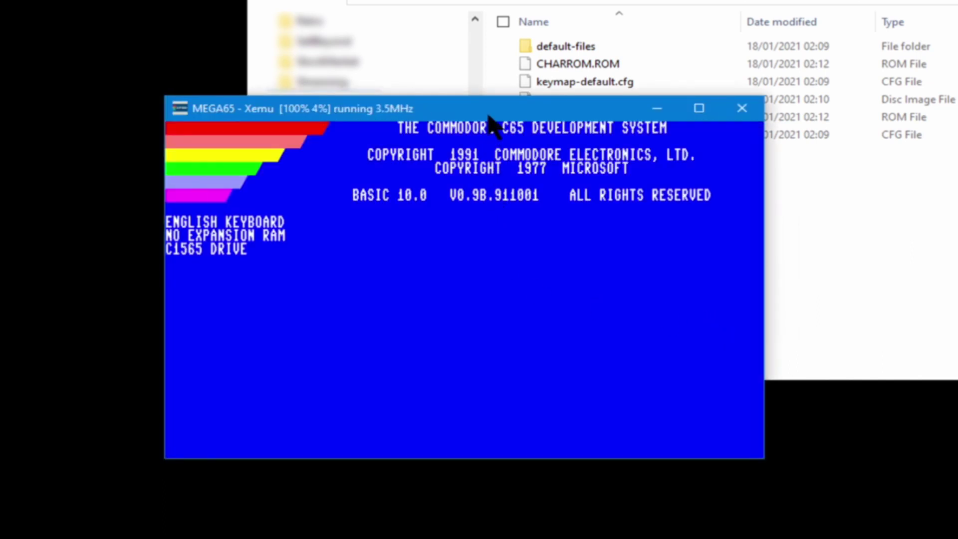
drag(488, 114, 513, 166)
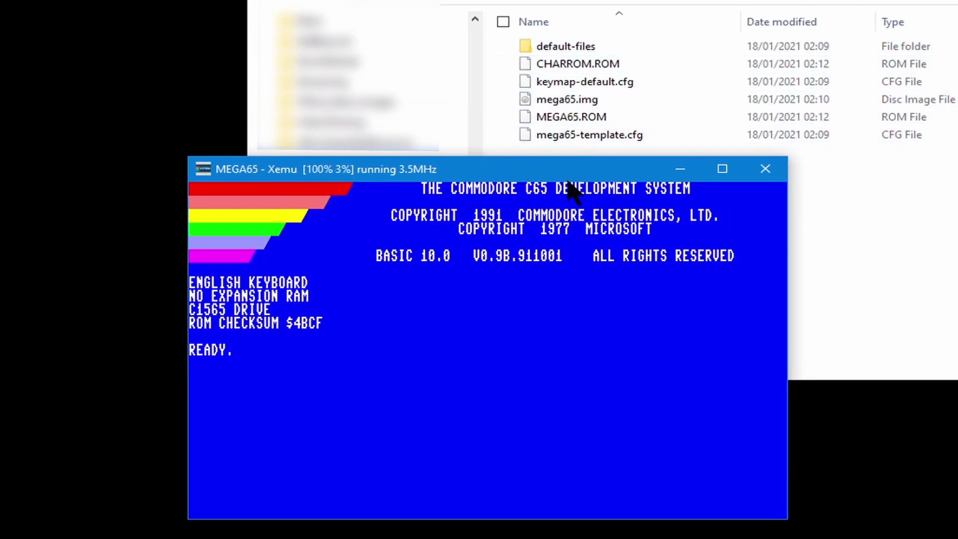
drag(573, 170, 603, 198)
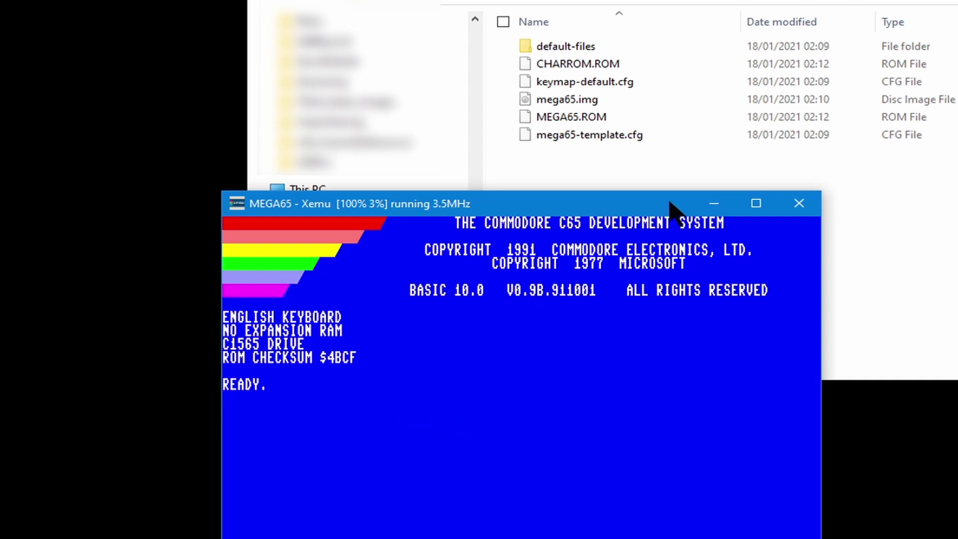
click(799, 206)
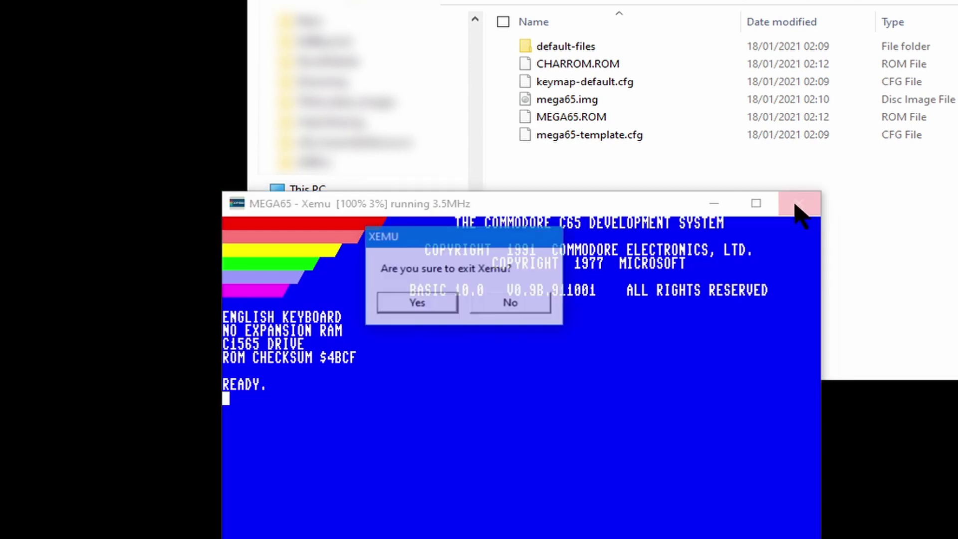
click(414, 311)
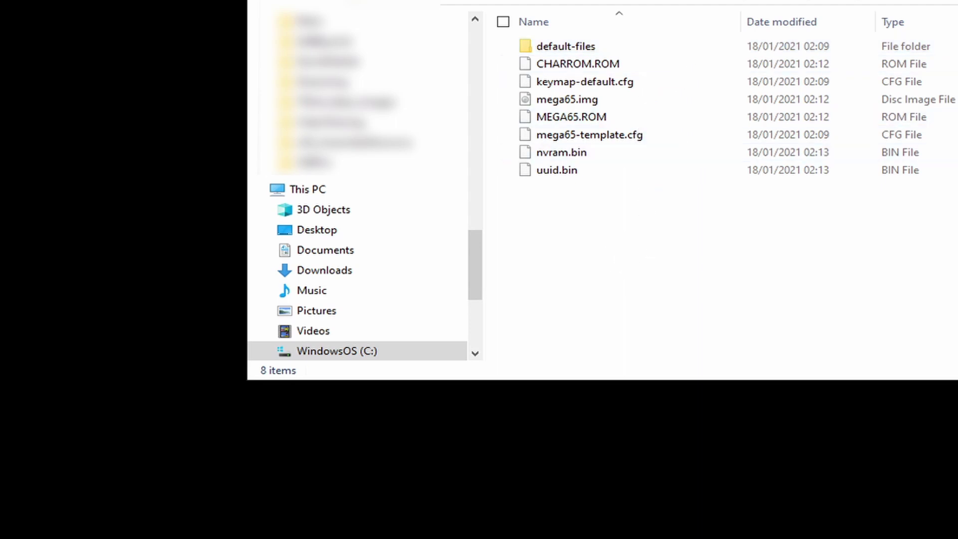
- Relaunch xemu from the Start menu's C64 group so it boots to Commodore 65 BASIC 10.0
key(super)
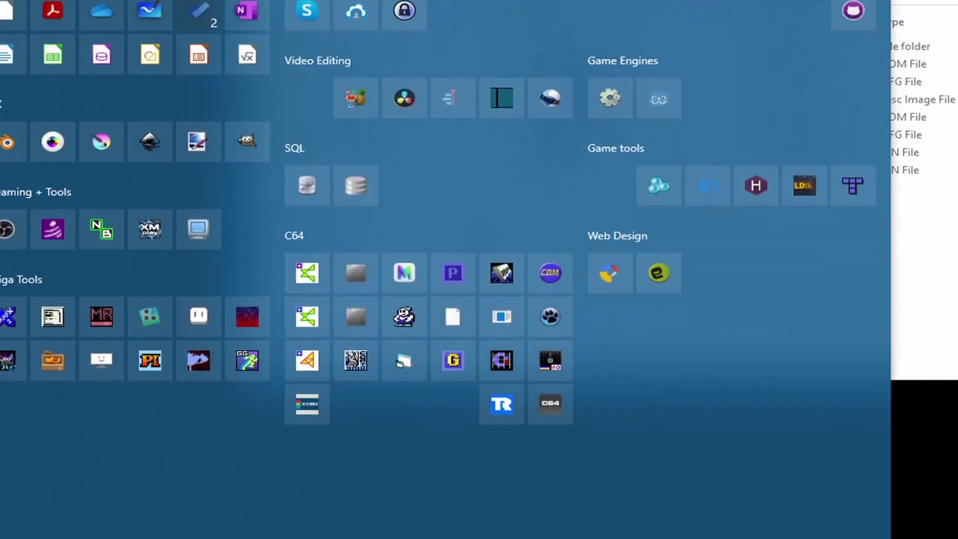
click(298, 408)
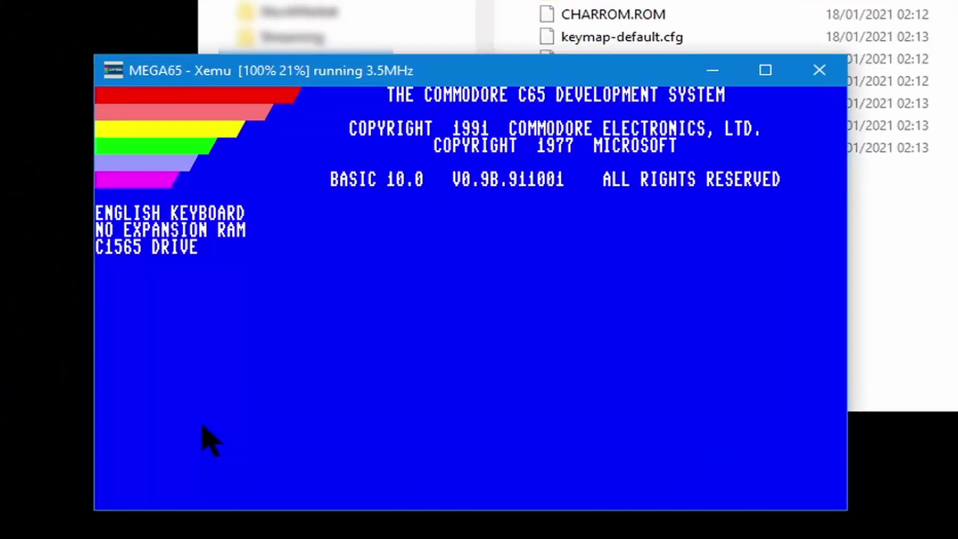